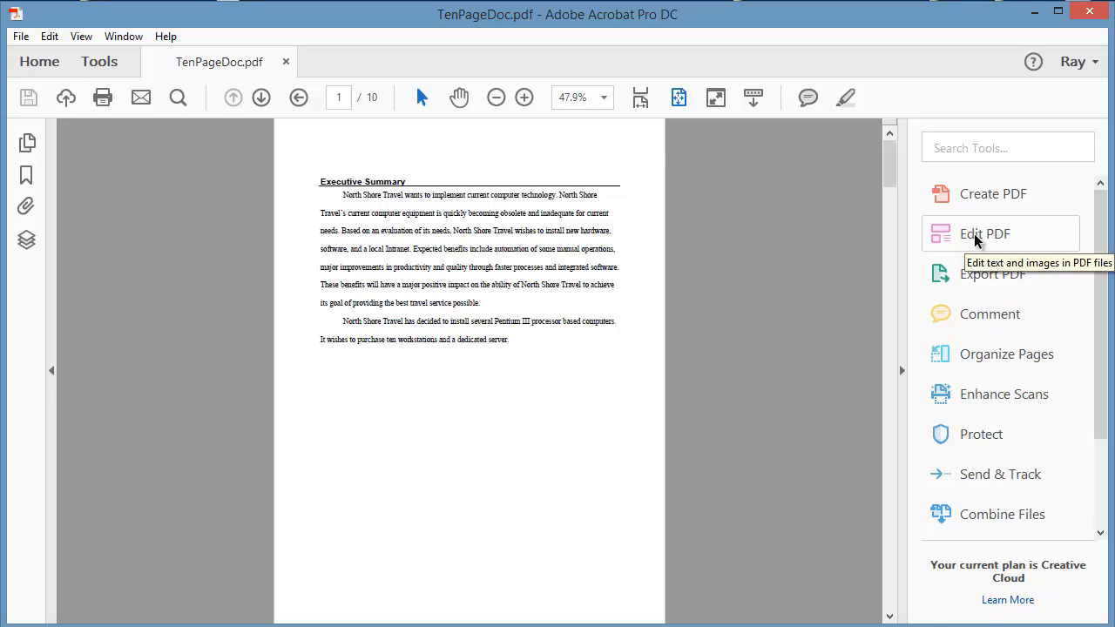
Start adding a header and footer to the PDF, and review the appearance options without changing them.
left_click(976, 240)
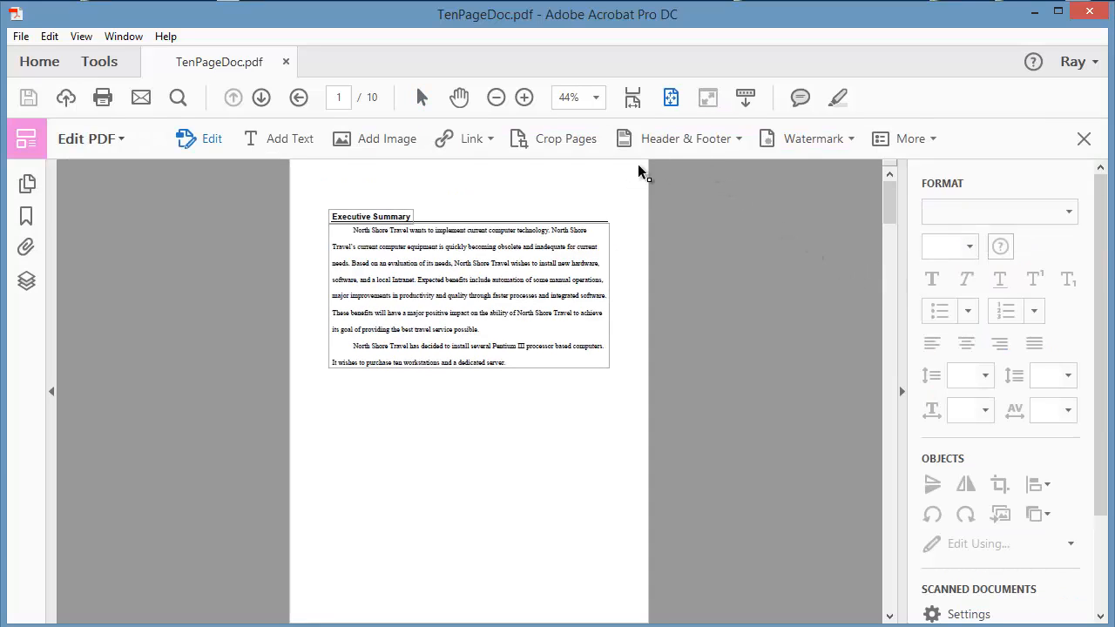
left_click(738, 140)
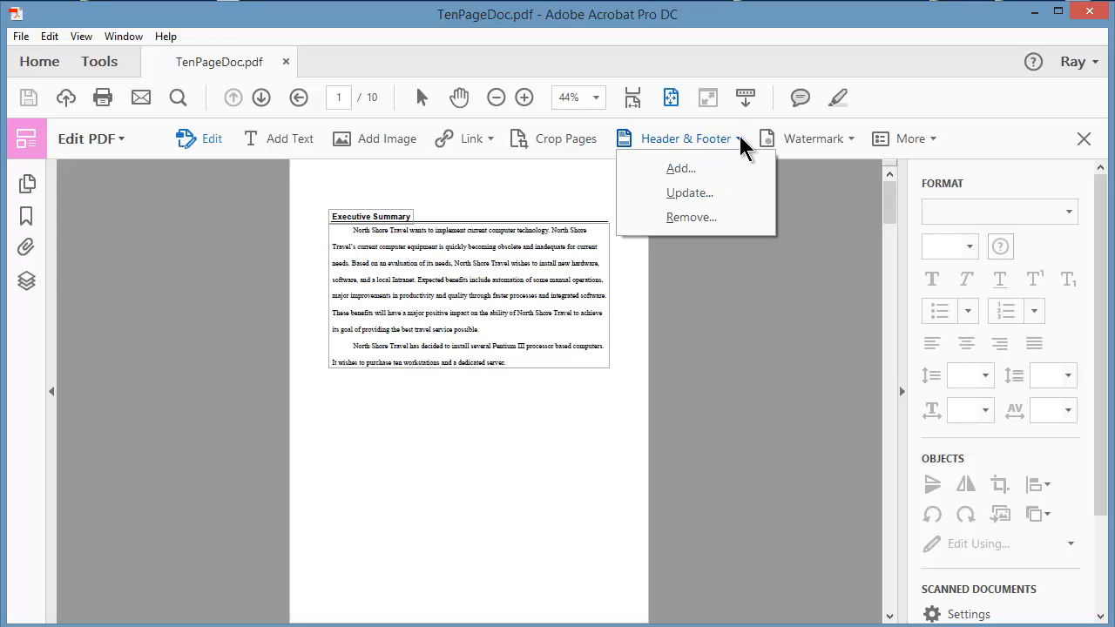
left_click(681, 169)
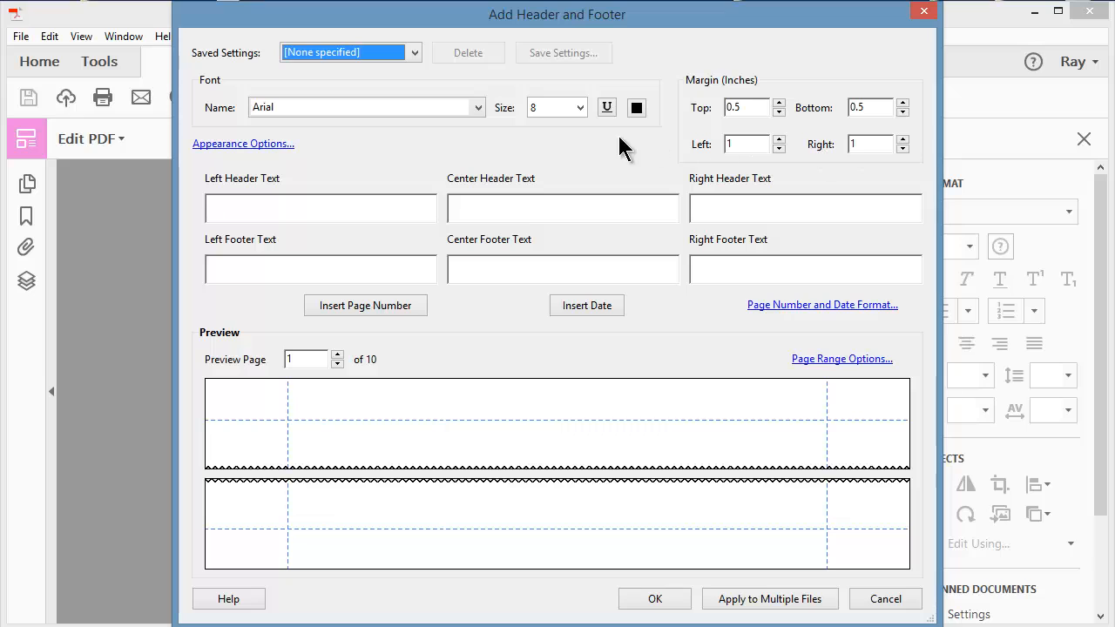
left_click(251, 153)
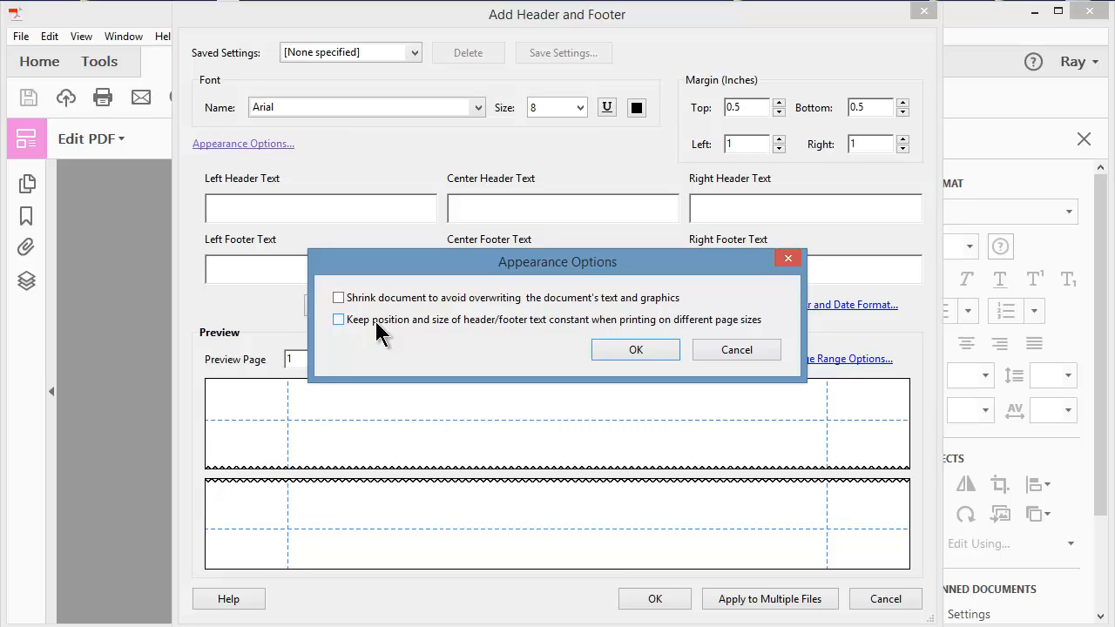
left_click(730, 346)
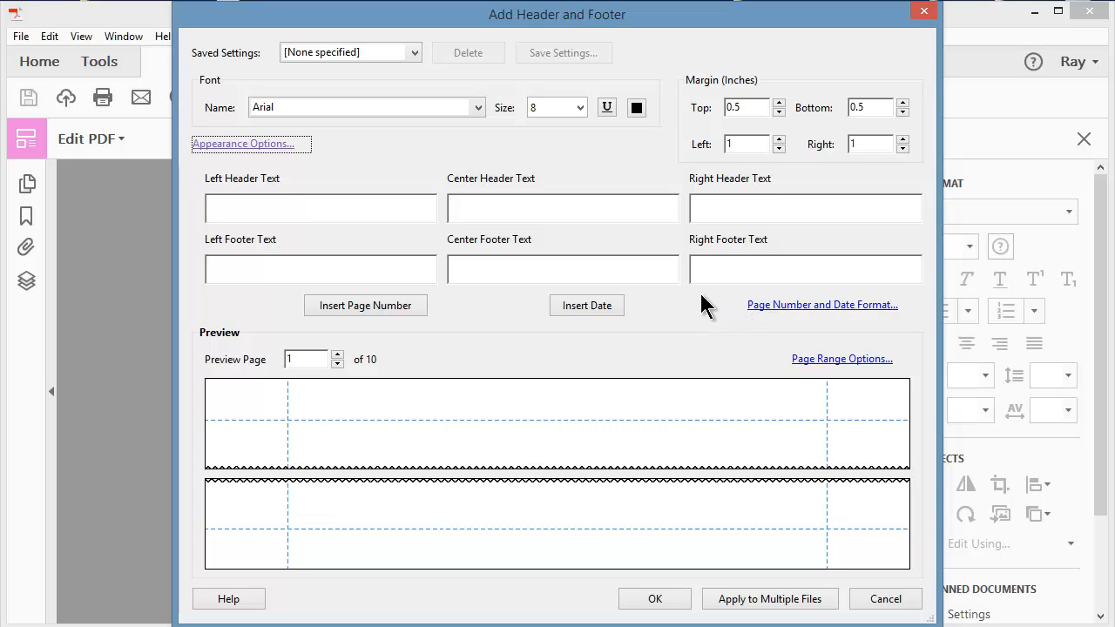
Insert the date in the center header and set the header and footer font size to 12.
left_click(563, 209)
left_click(586, 306)
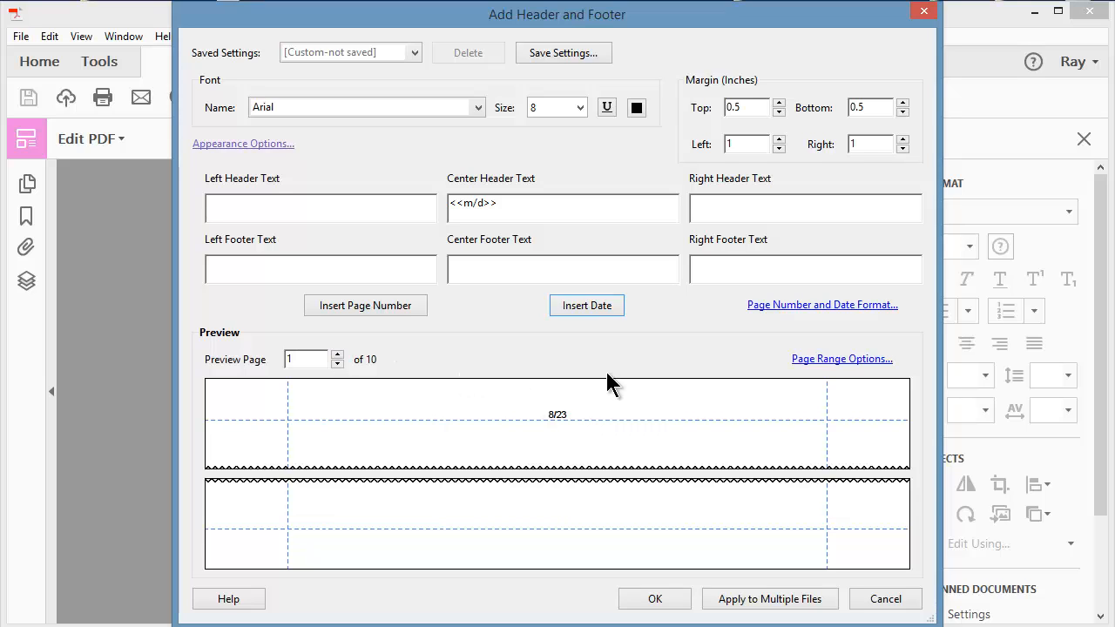
left_click(633, 358)
left_click(579, 108)
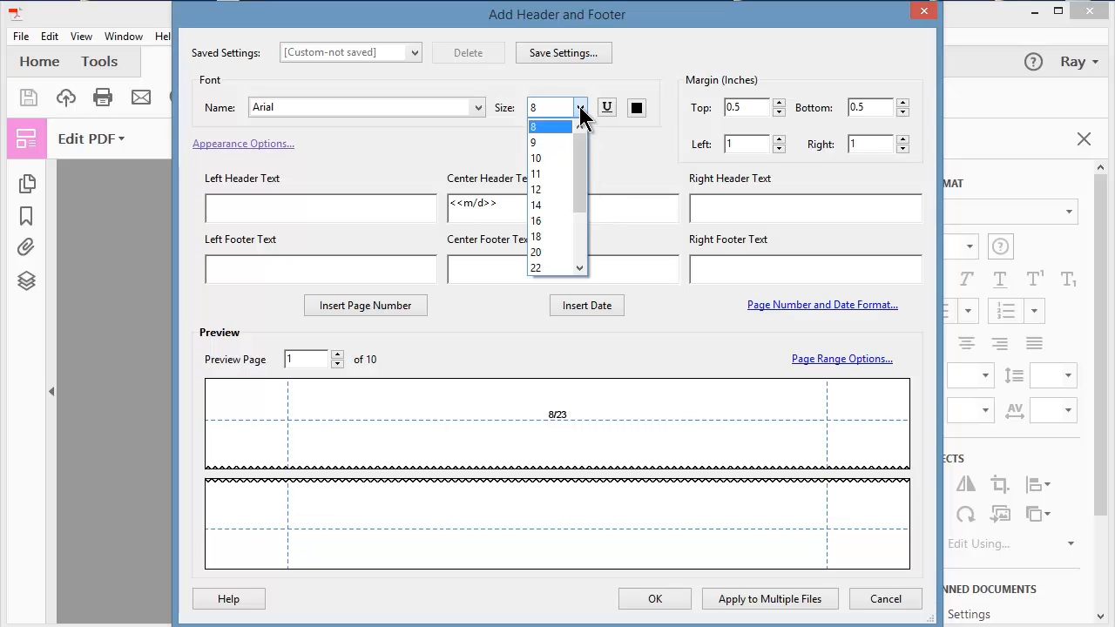
left_click(550, 190)
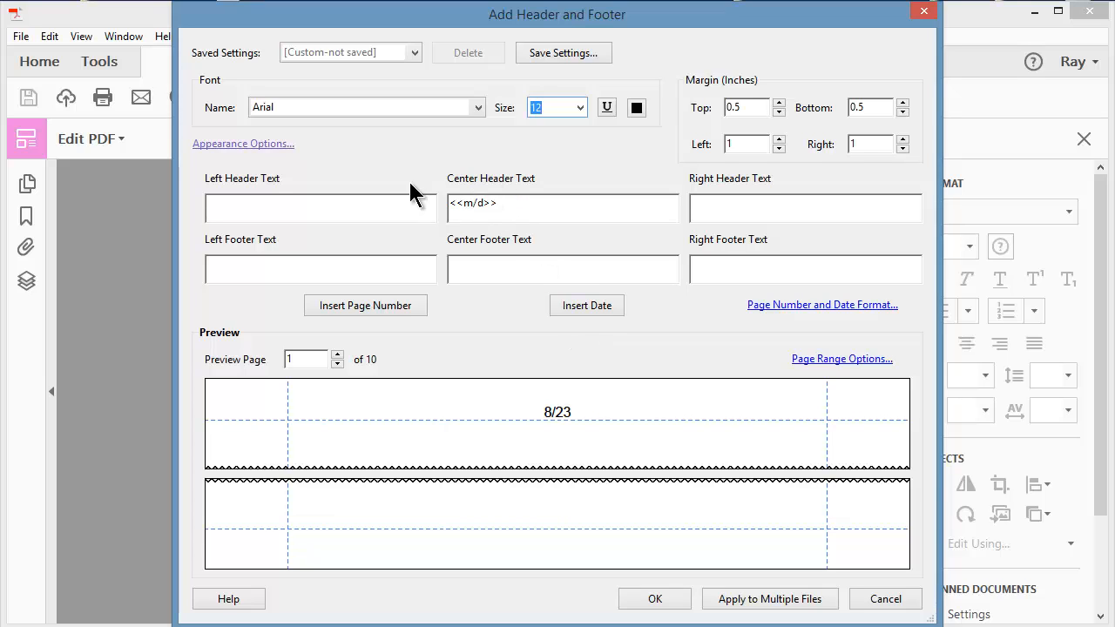
Change the date format to mm/dd/yyyy and replace the center header's date with one in that format.
left_click(557, 216)
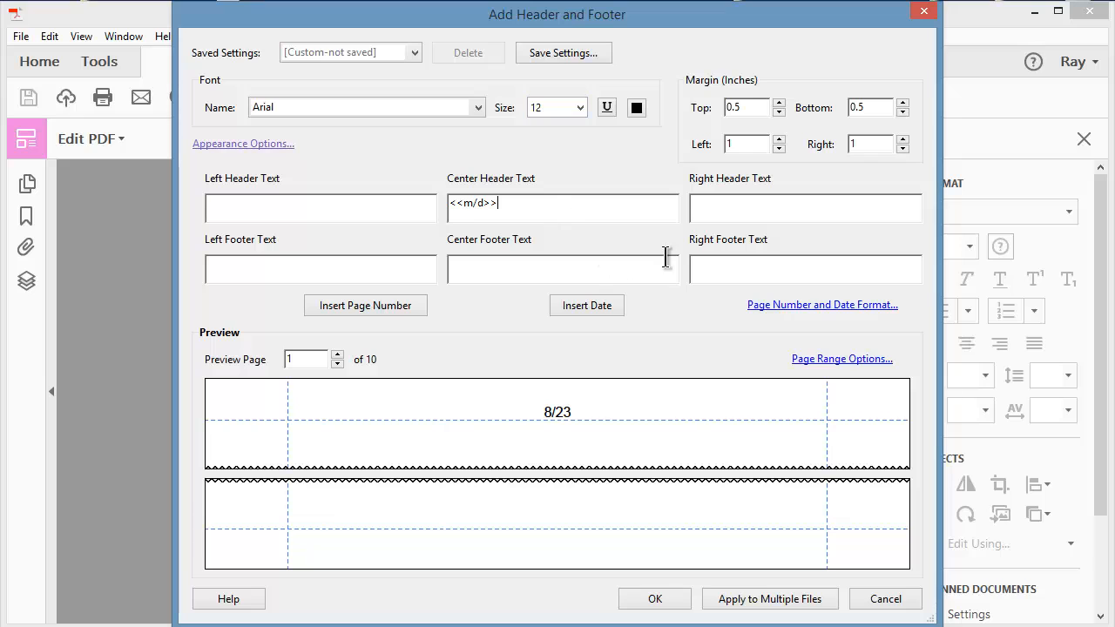
left_click(794, 307)
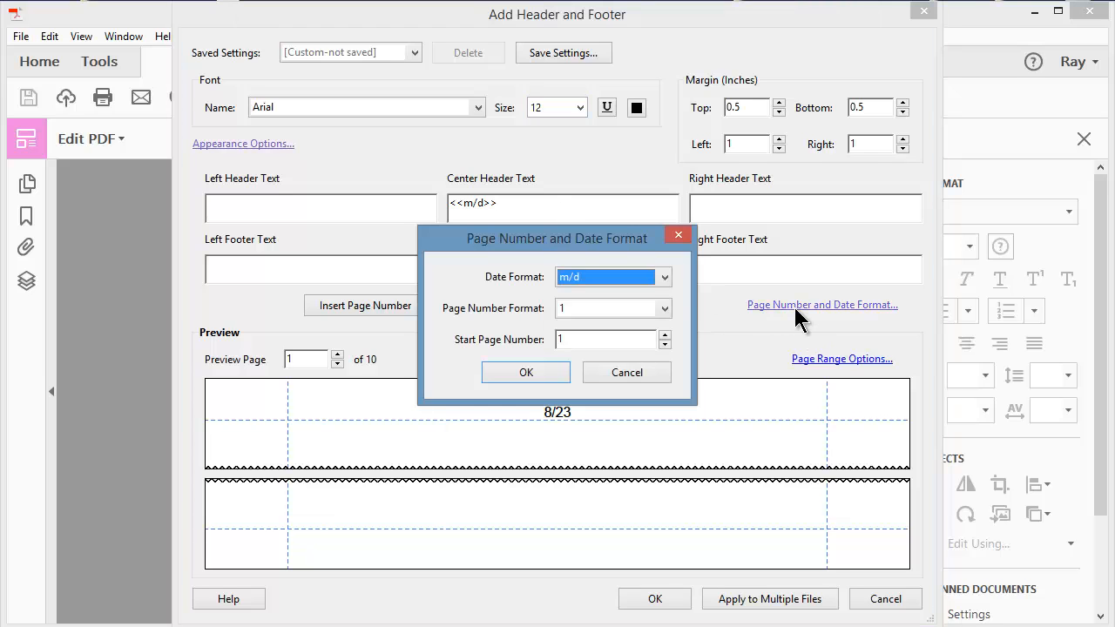
left_click(666, 278)
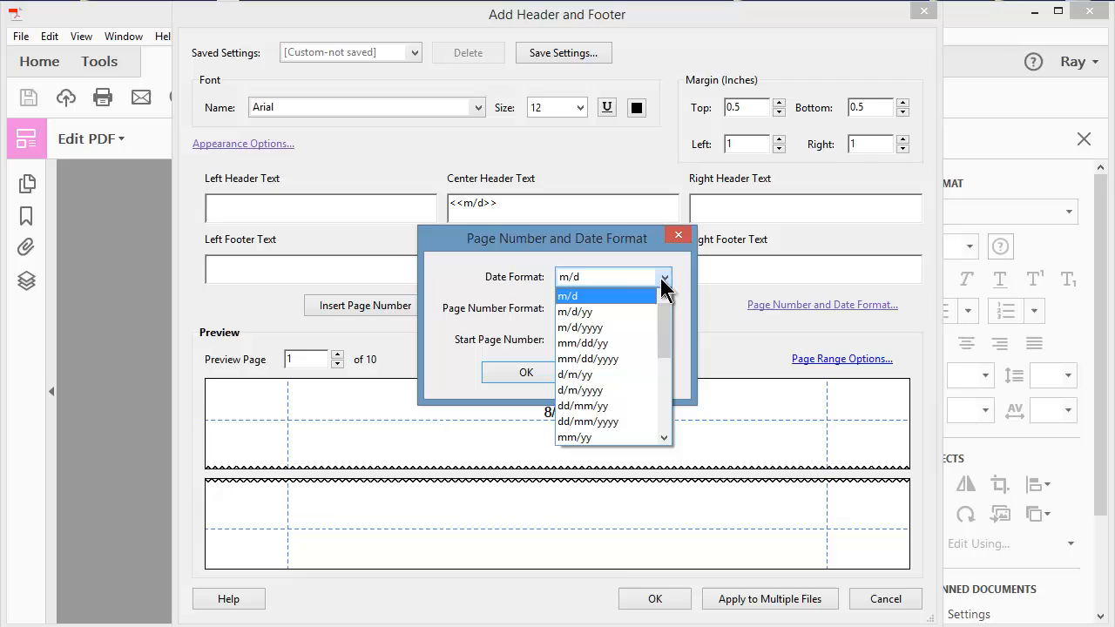
left_click(609, 366)
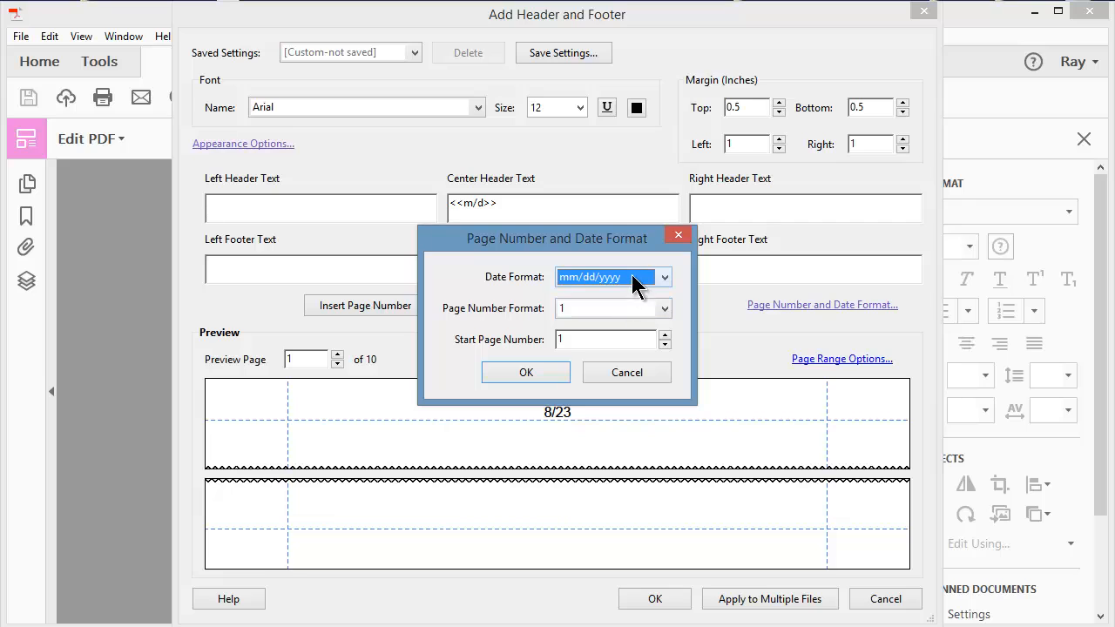
left_click(538, 372)
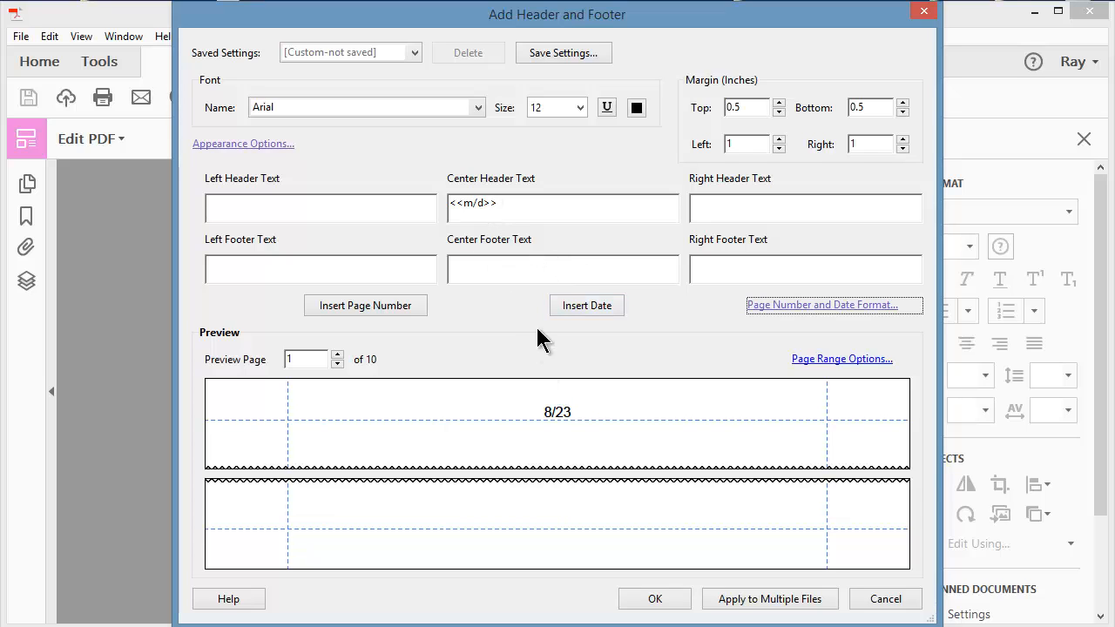
left_click_drag(513, 203, 413, 207)
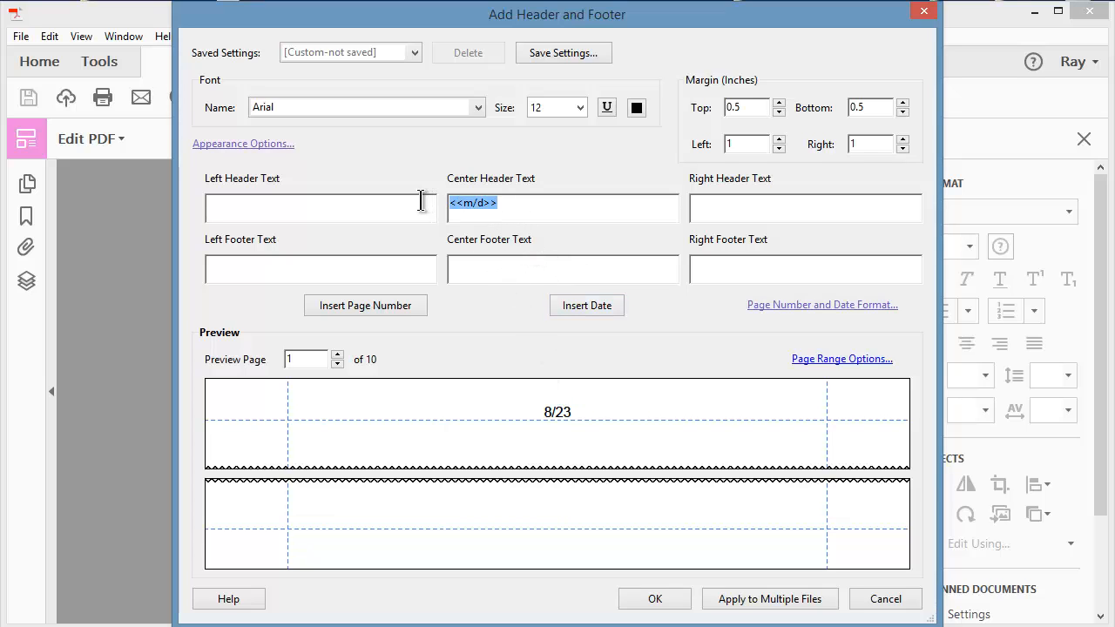
key("Delete")
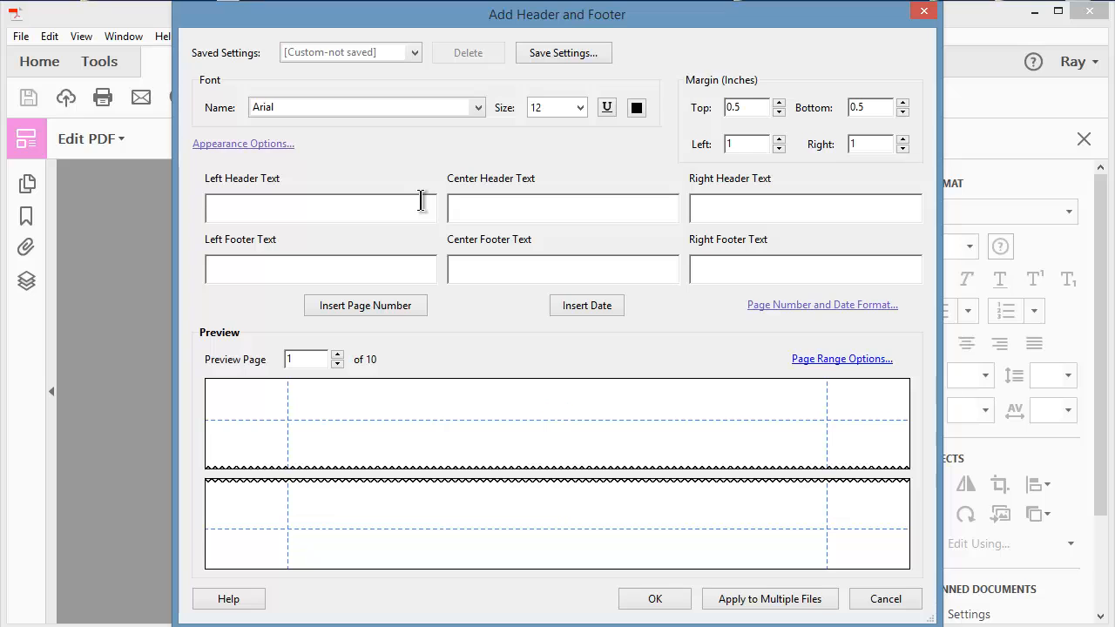
left_click(582, 306)
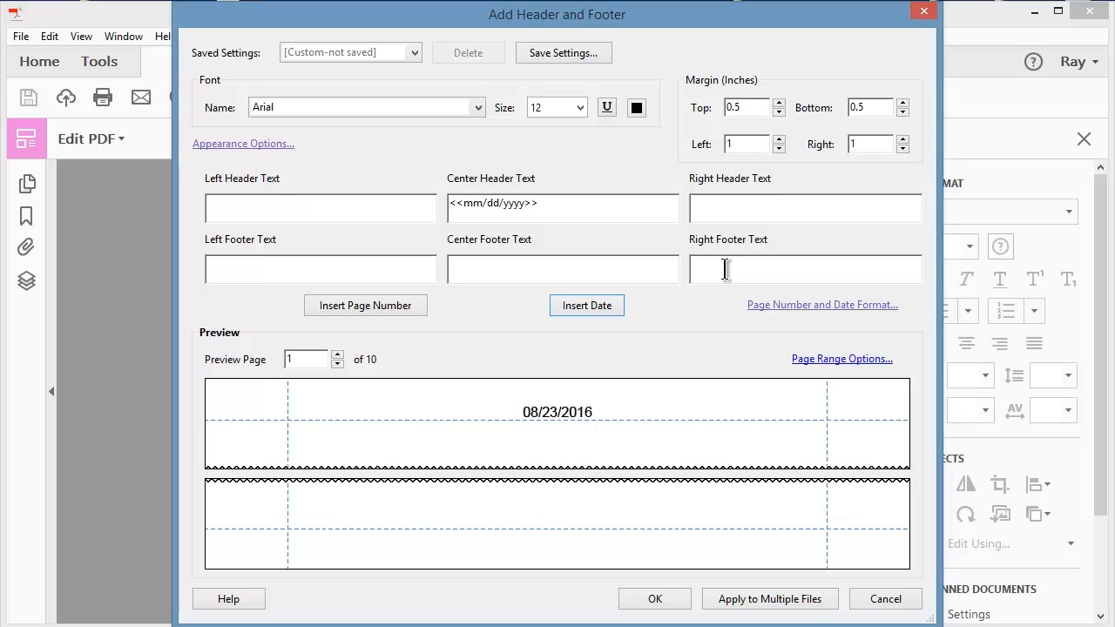
Set the page number format to "Page 1 of n" and insert the page number in the right footer.
left_click(781, 307)
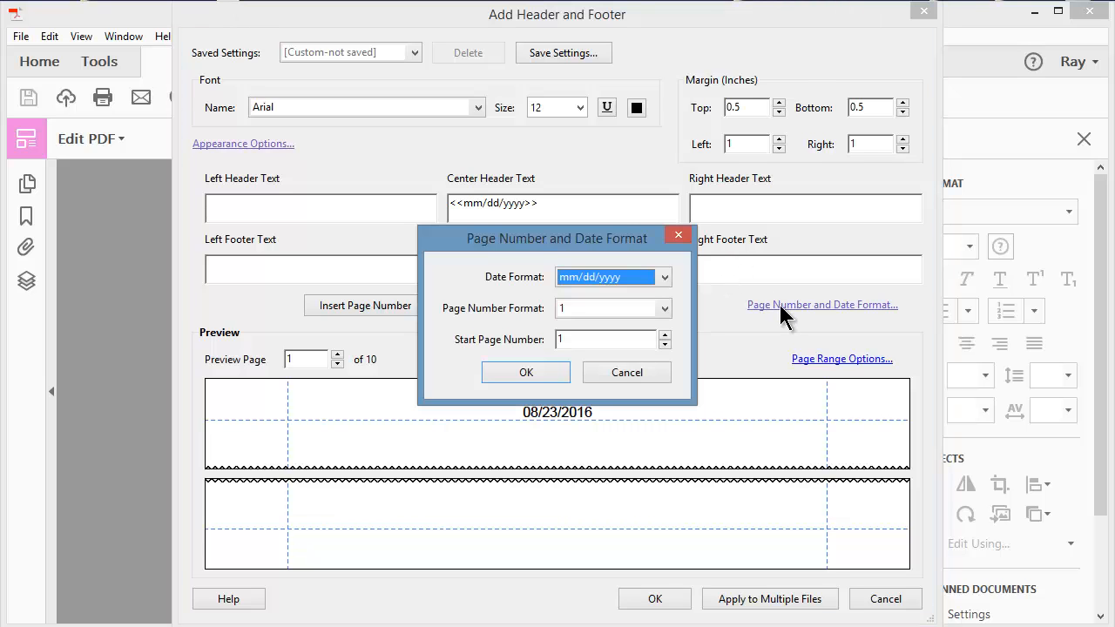
left_click(663, 308)
left_click(606, 389)
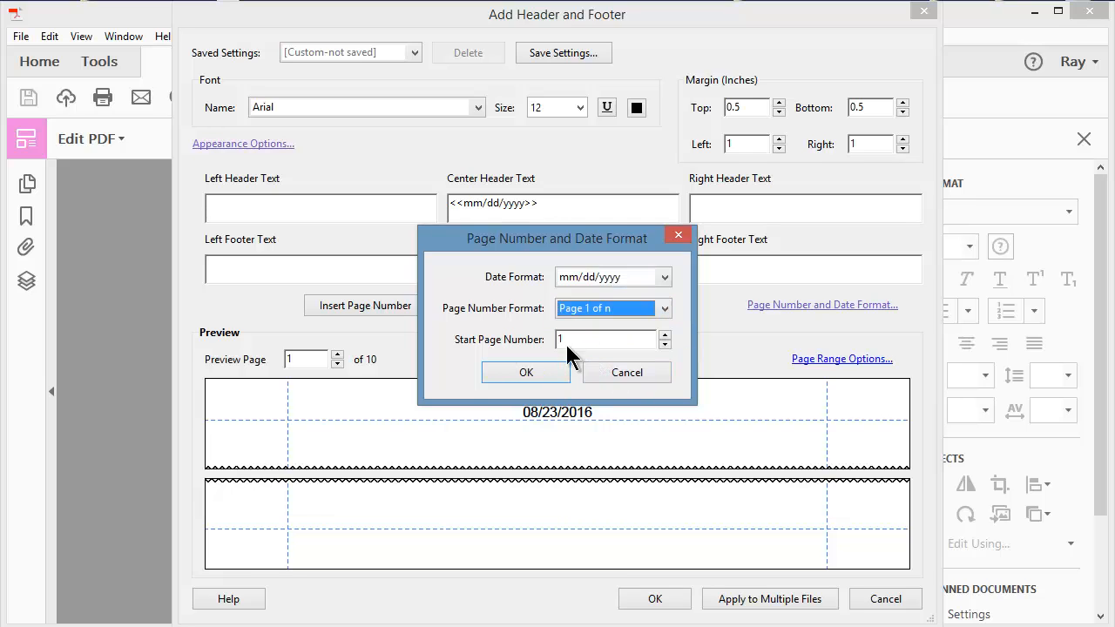
left_click(526, 372)
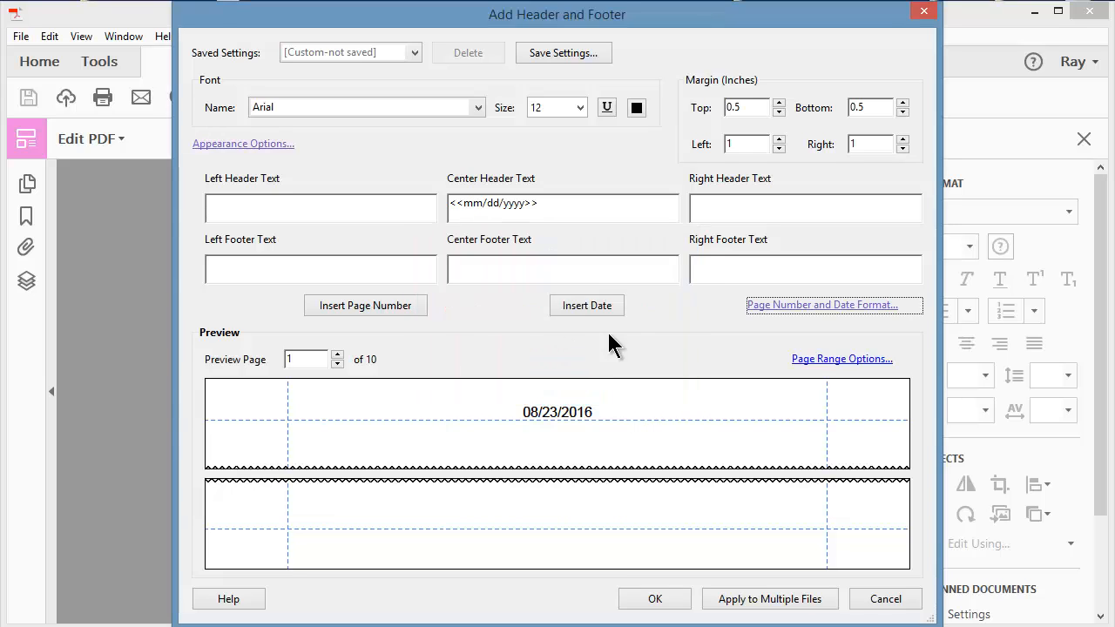
left_click(708, 269)
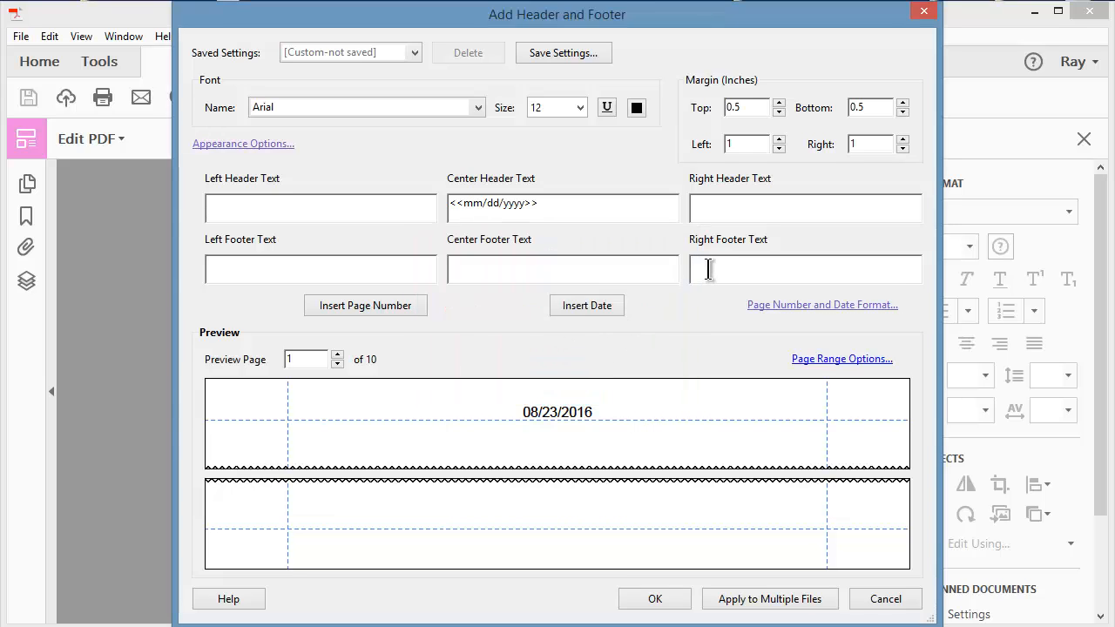
left_click(364, 307)
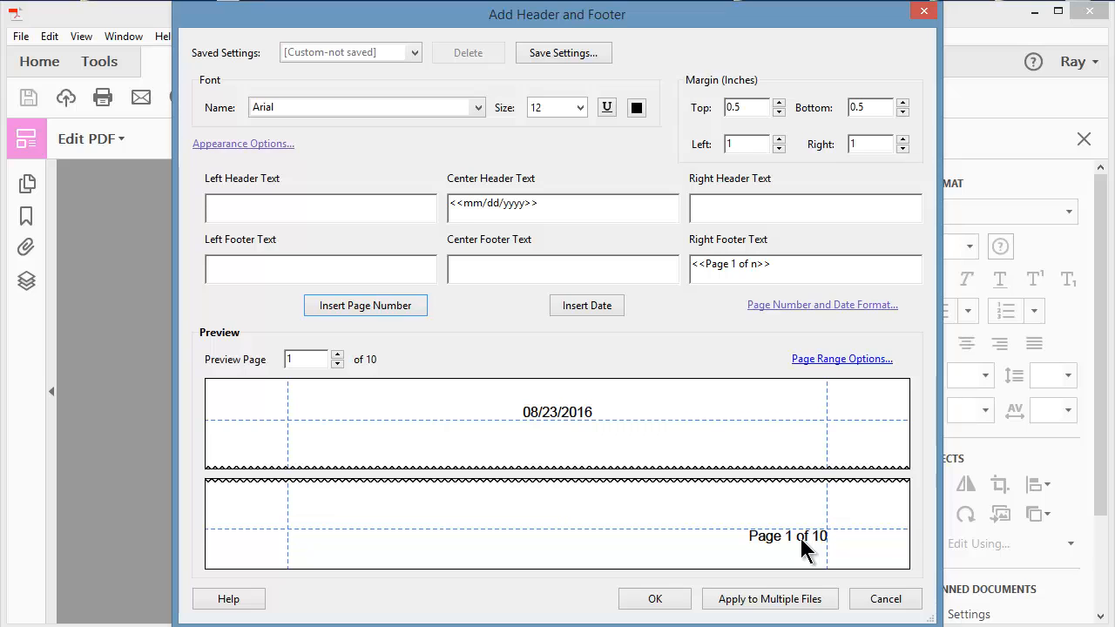
Raise the bottom margin of the header and footer layout to 0.9 inches.
left_click(904, 103)
left_click(903, 102)
left_click(904, 103)
left_click(903, 103)
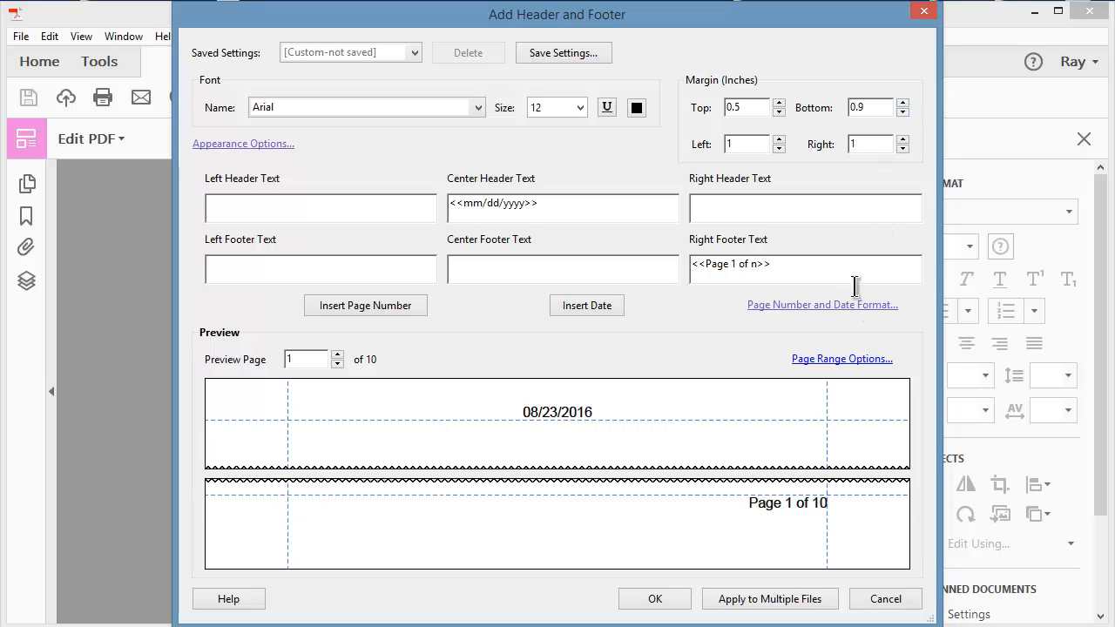
Set both the right and left margins to 1.5 inches.
left_click(902, 139)
left_click(903, 139)
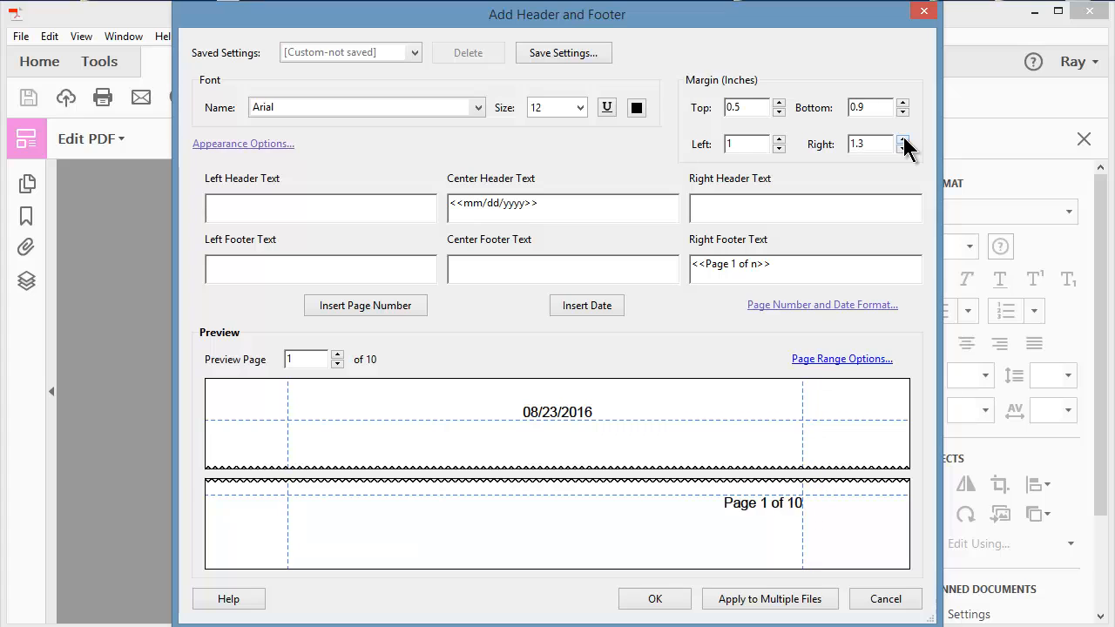
left_click(903, 140)
left_click(902, 139)
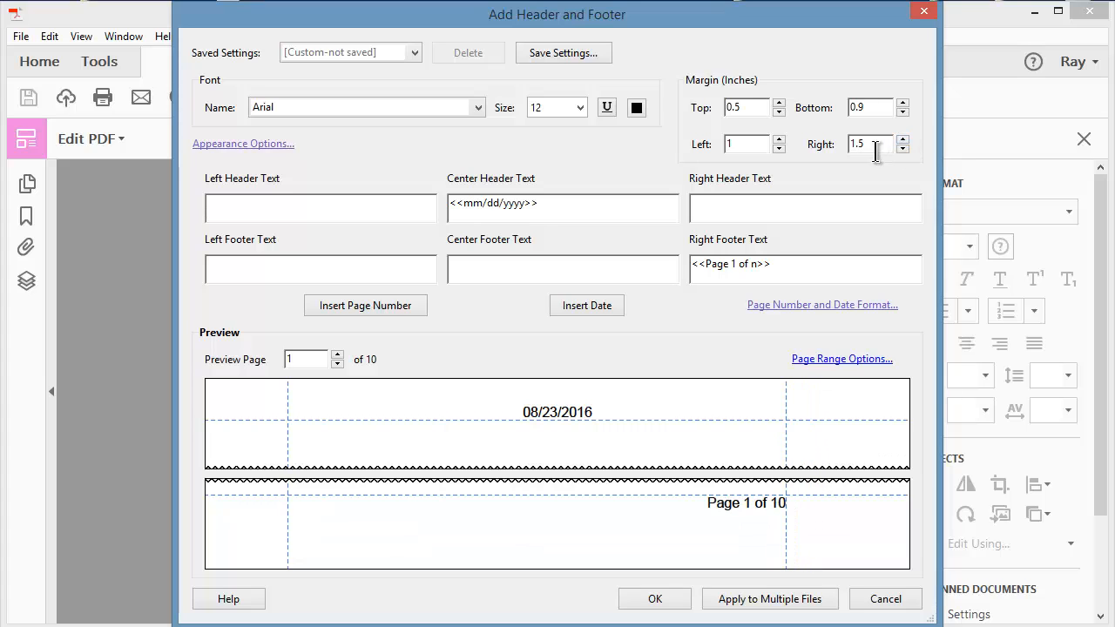
left_click(778, 140)
left_click(778, 140)
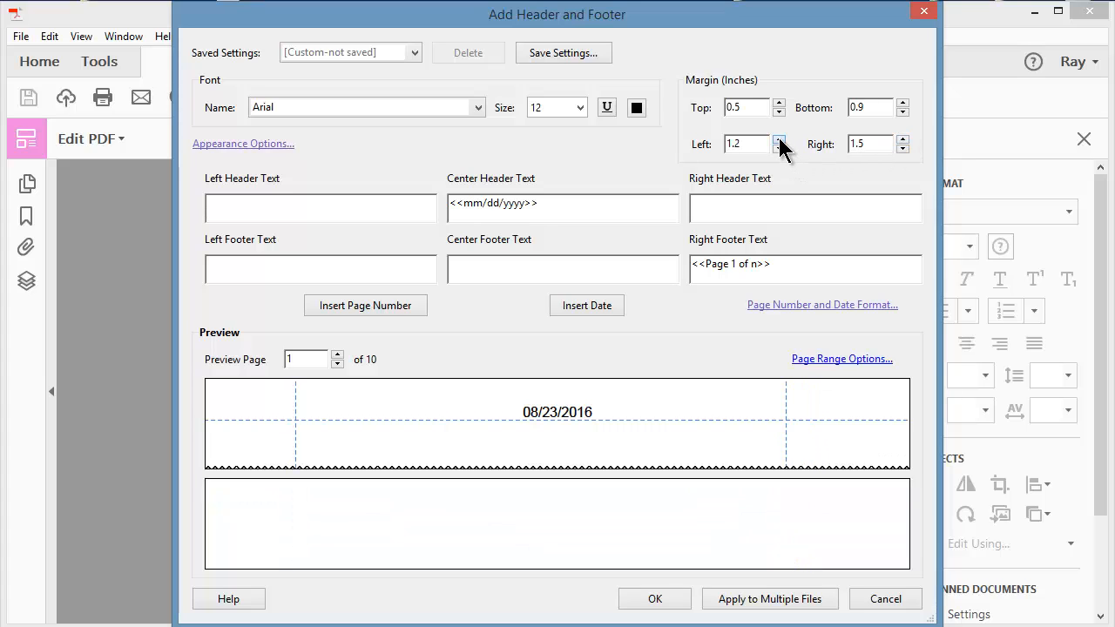
left_click(779, 140)
left_click(778, 140)
left_click(779, 139)
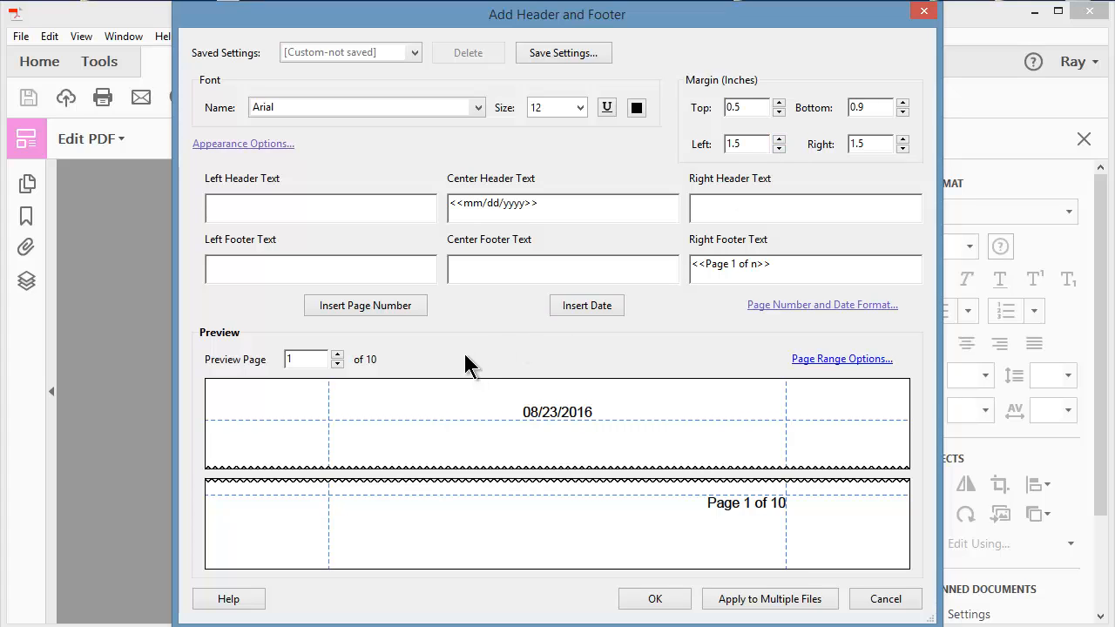
Enter "Ten Page Document Summary" as the left footer text.
left_click(266, 272)
type("Ten Page Document Summary")
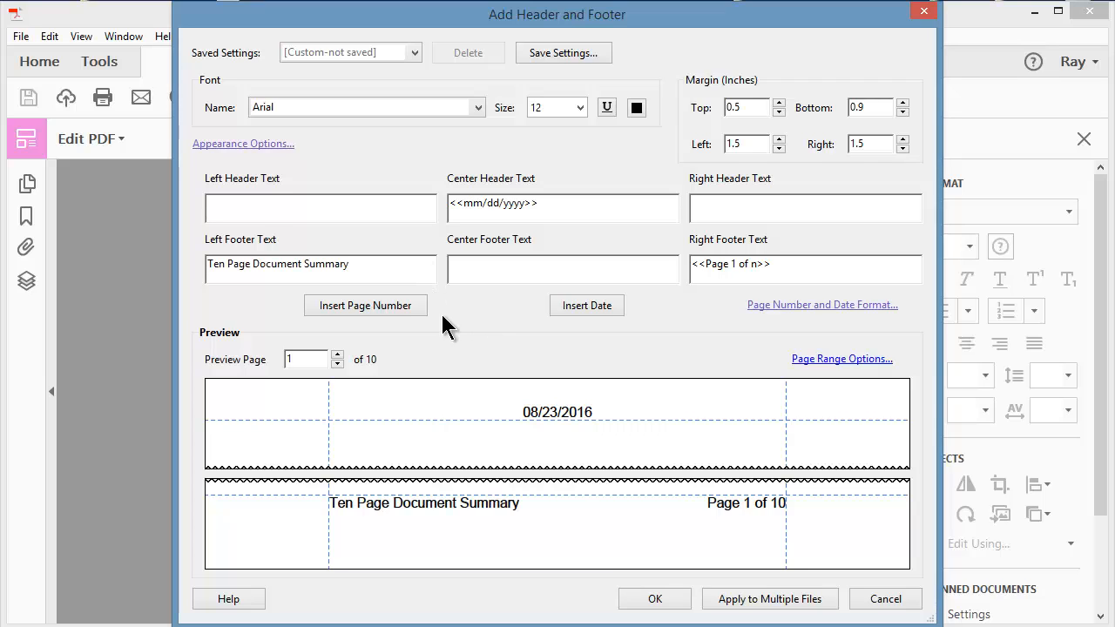
Page through the preview to examine the header and footer on the other pages, and return to page 1.
left_click(337, 354)
left_click(337, 354)
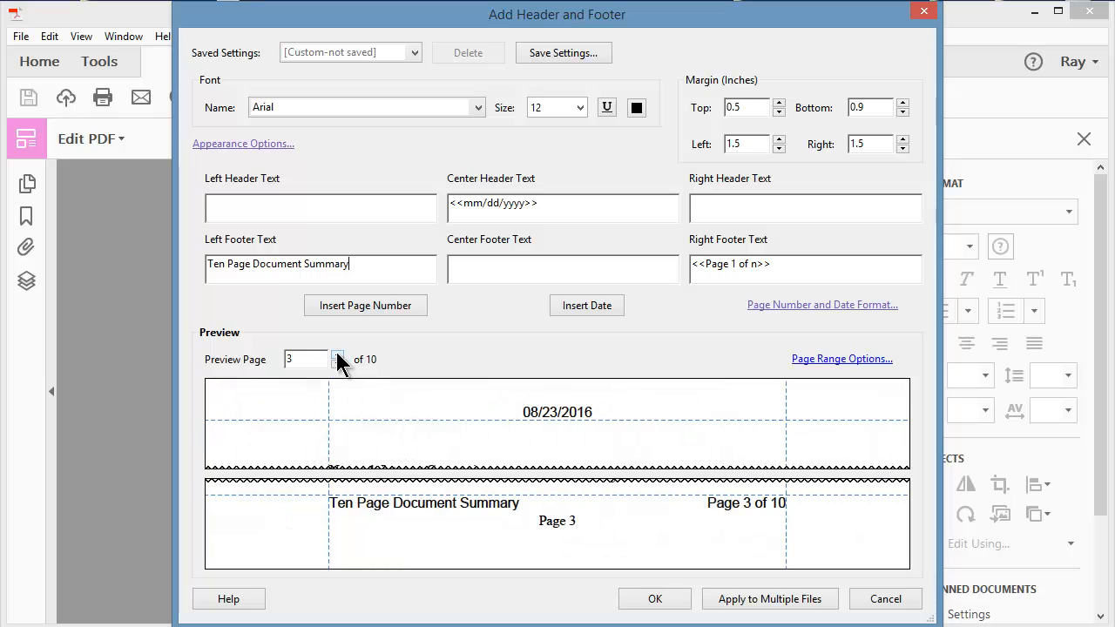
left_click(337, 354)
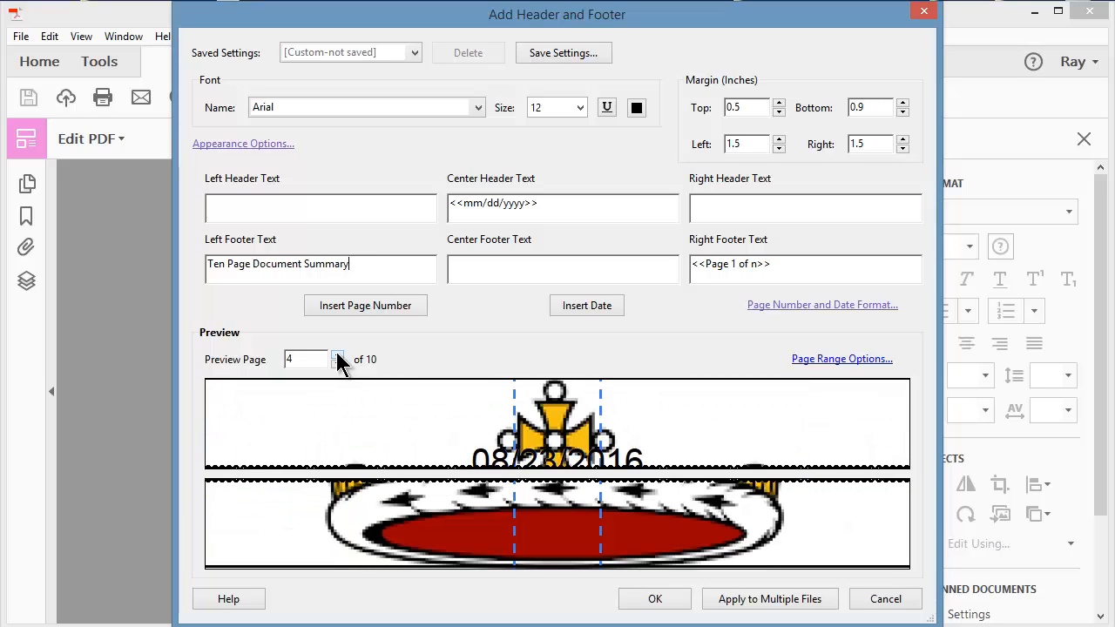
left_click(337, 354)
left_click(337, 355)
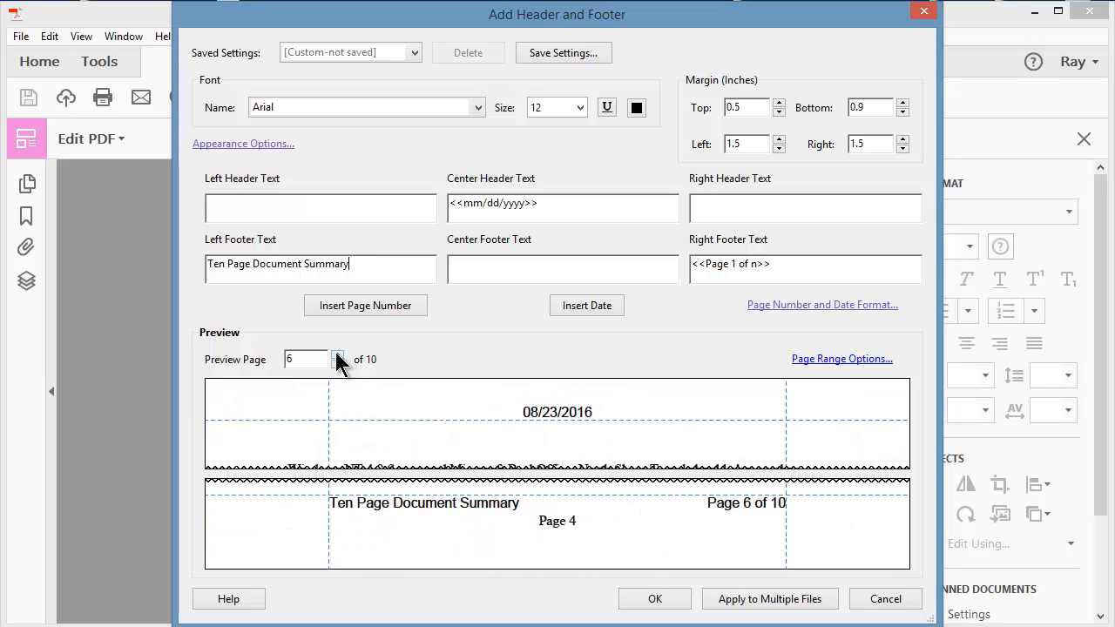
left_click(337, 354)
left_click(337, 354)
left_click(336, 364)
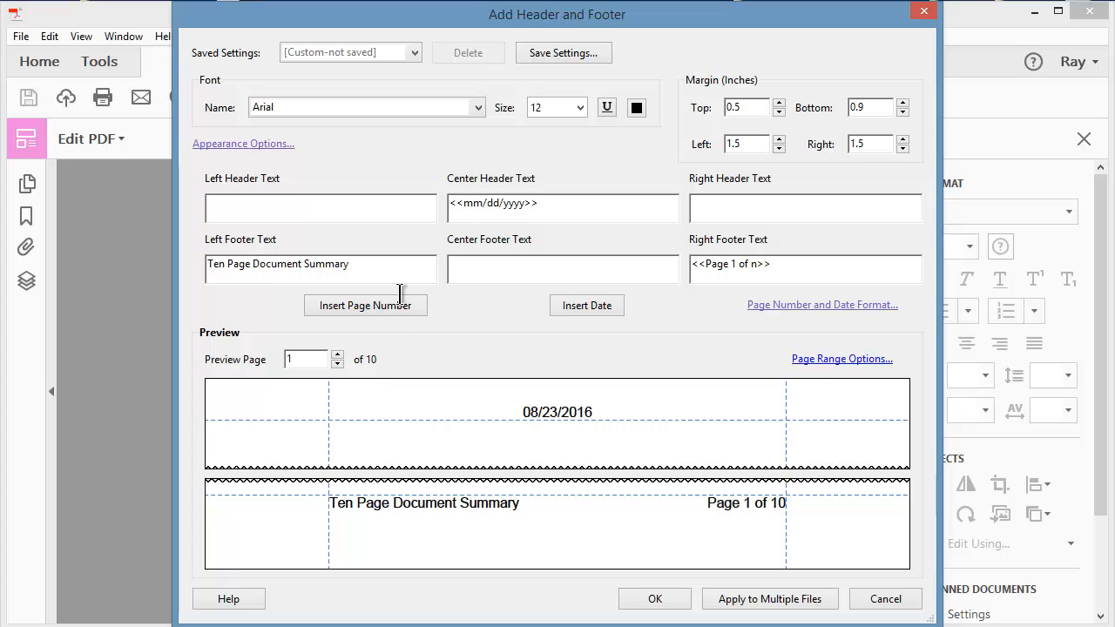
Save the current header and footer settings as "ten_page_HeadFoot" and check the saved settings list.
left_click(562, 51)
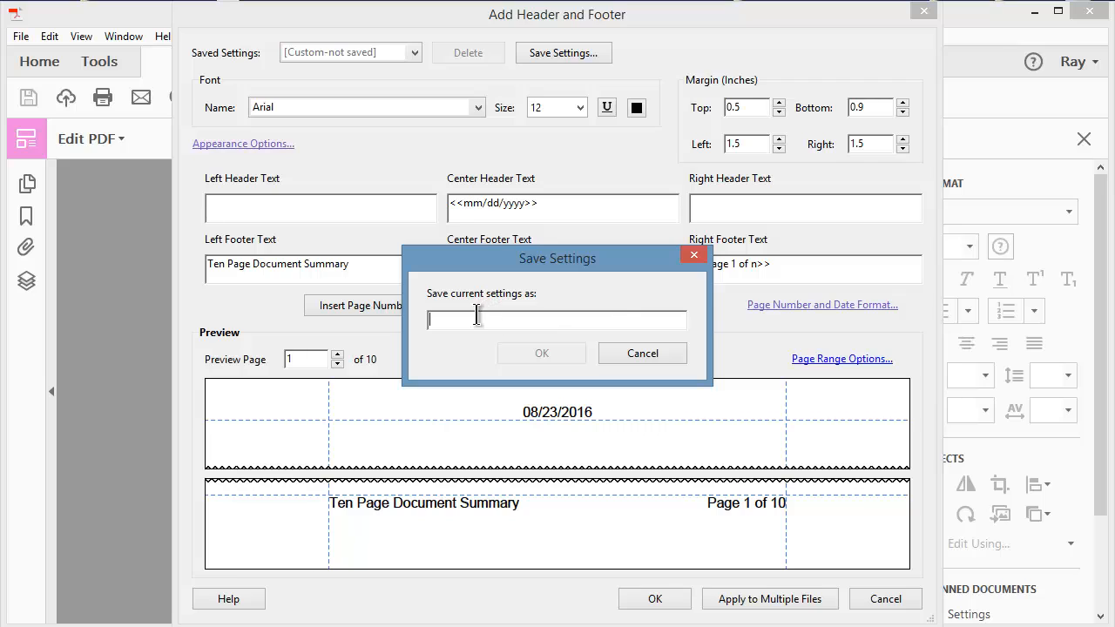
type("ten_page_HeadFoot")
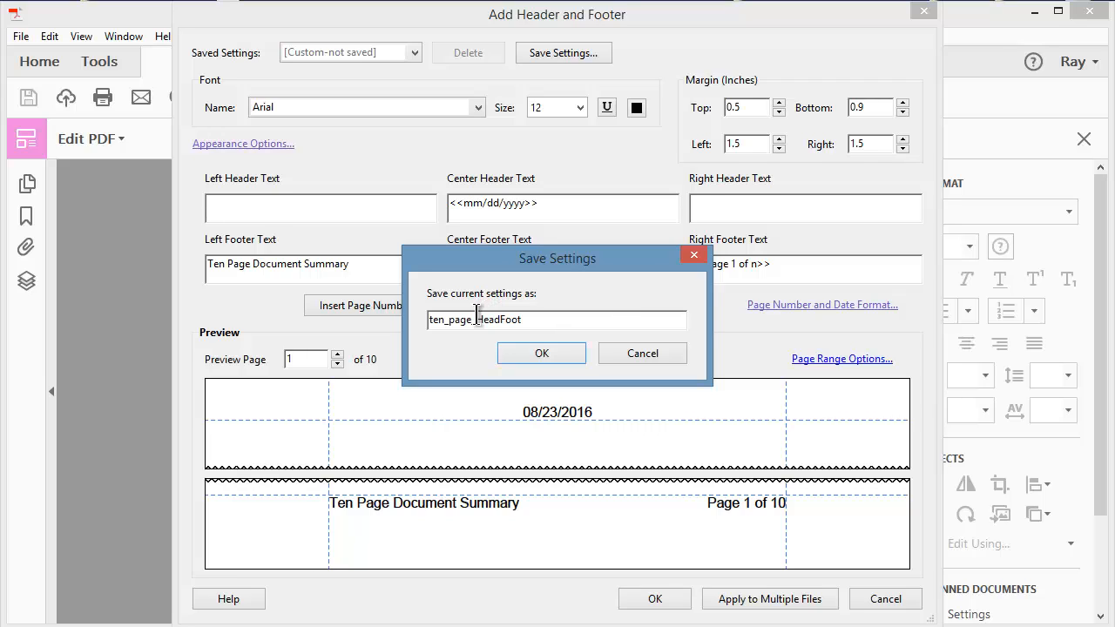
left_click(543, 347)
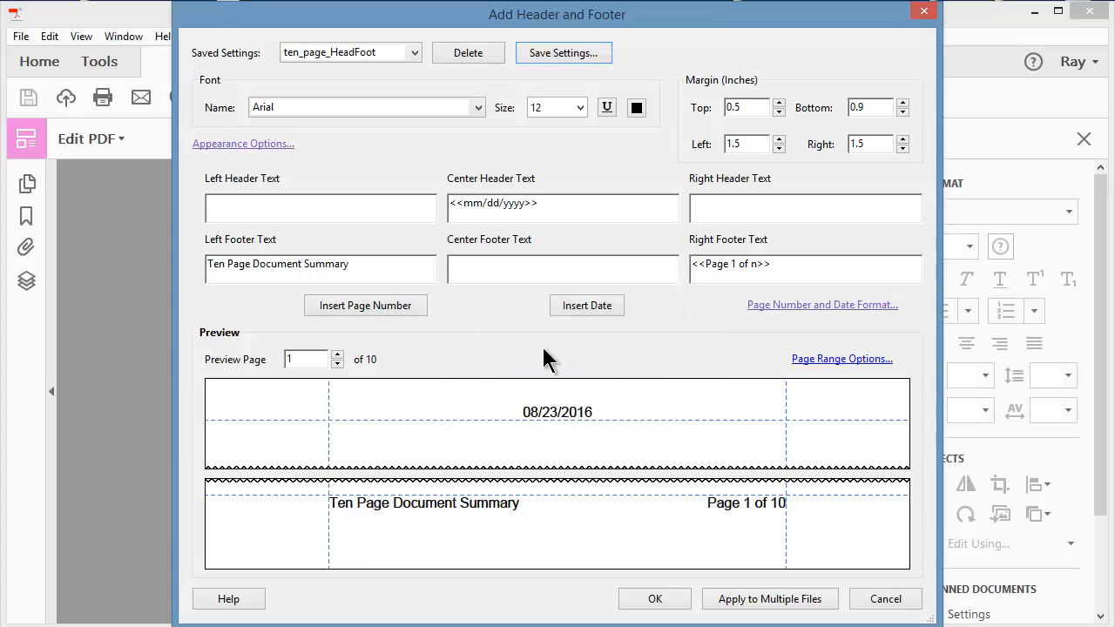
left_click(415, 52)
left_click(416, 54)
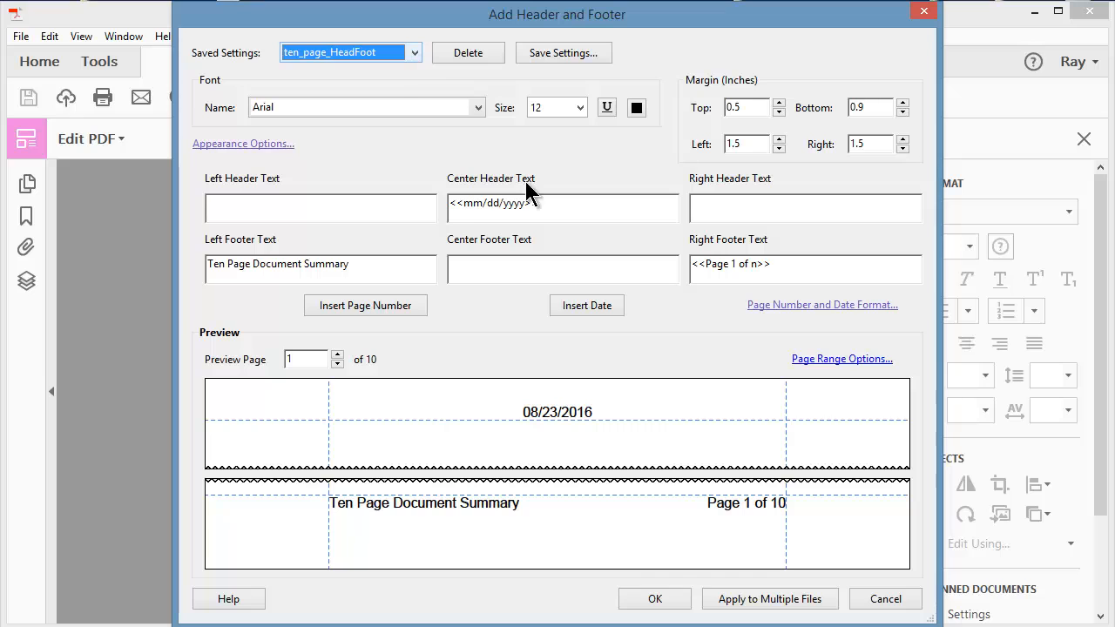
Apply the configured header and footer to the document.
left_click(655, 599)
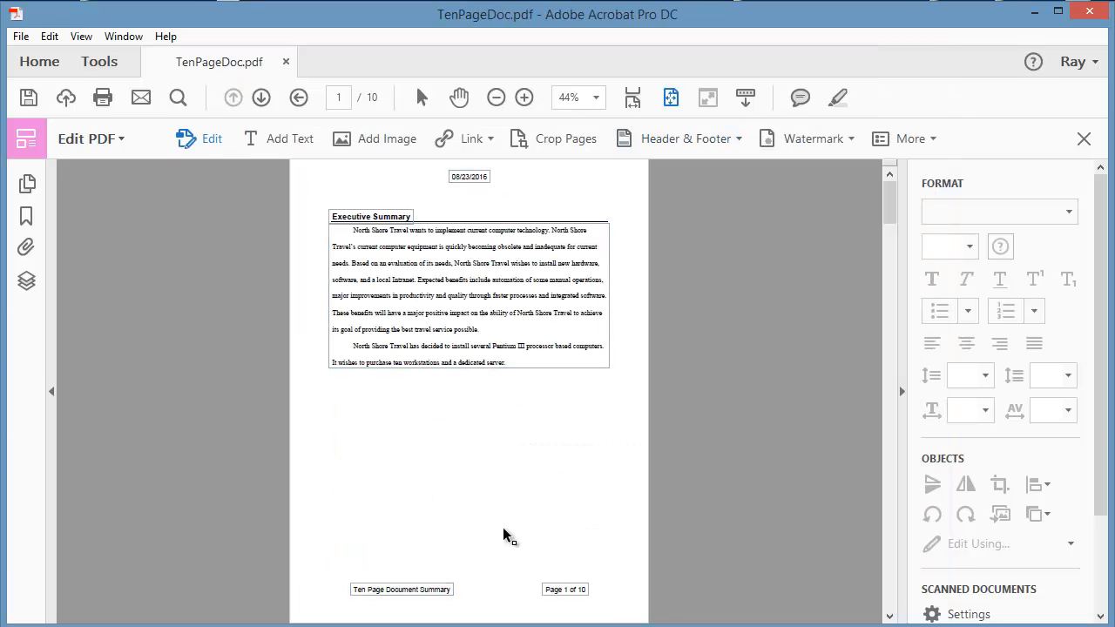
Add a header and footer again, replacing the existing one, using the saved settings "ten_page_HeadFoot", and apply it to the document.
left_click(680, 145)
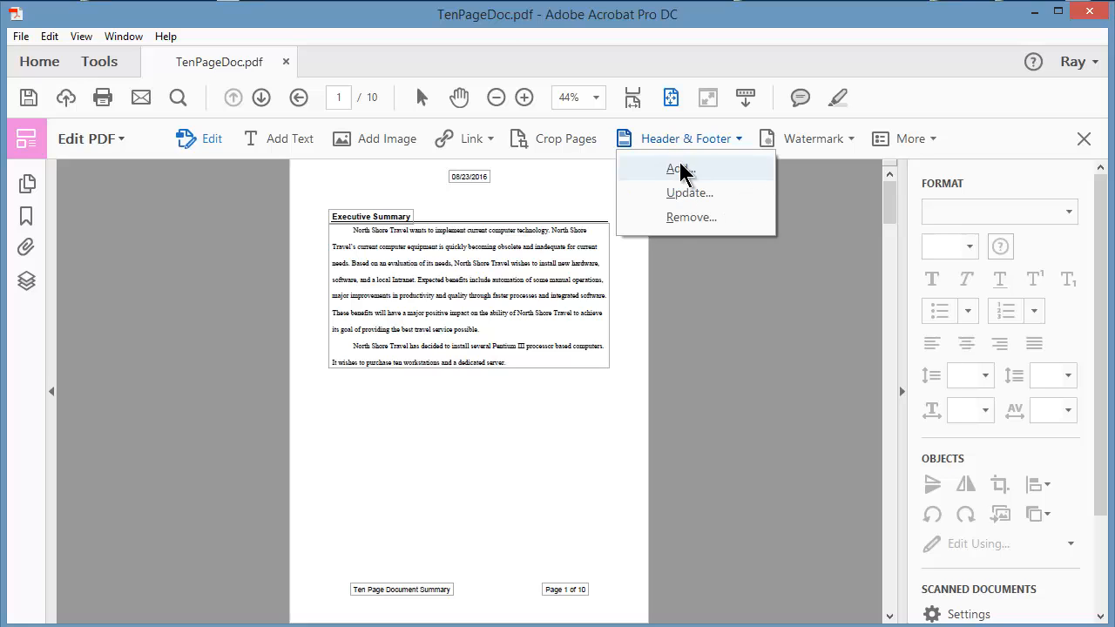
left_click(683, 173)
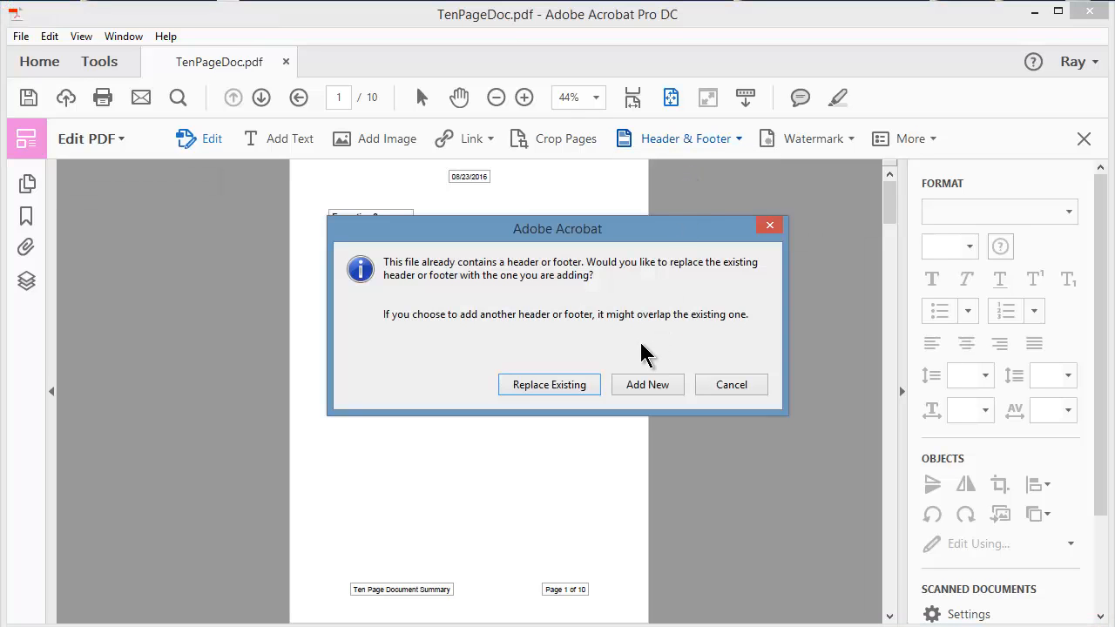
left_click(556, 389)
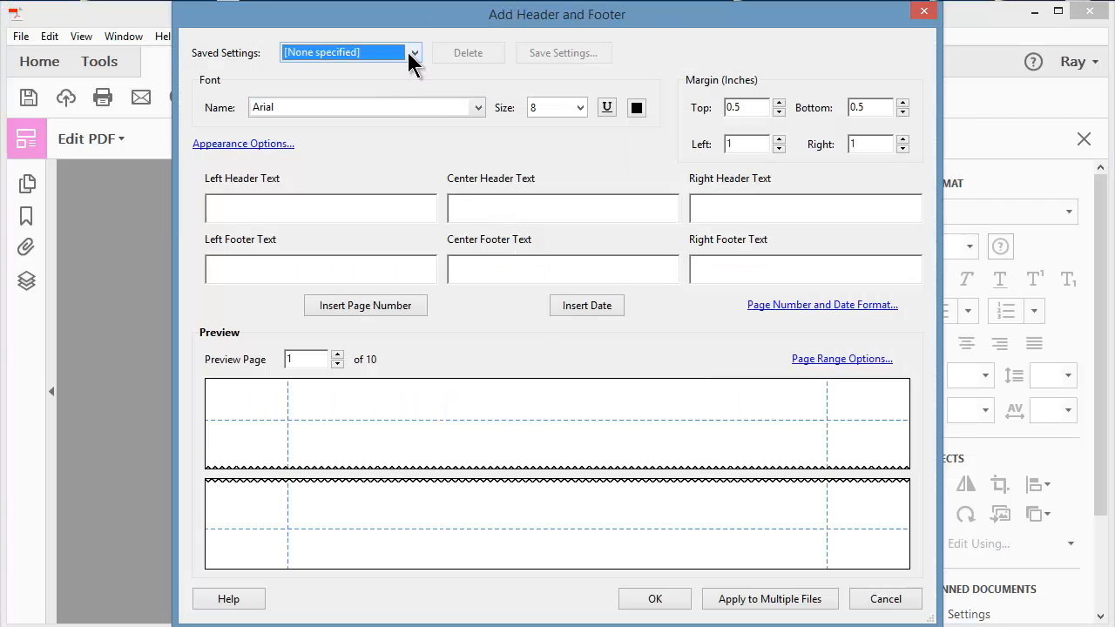
left_click(407, 50)
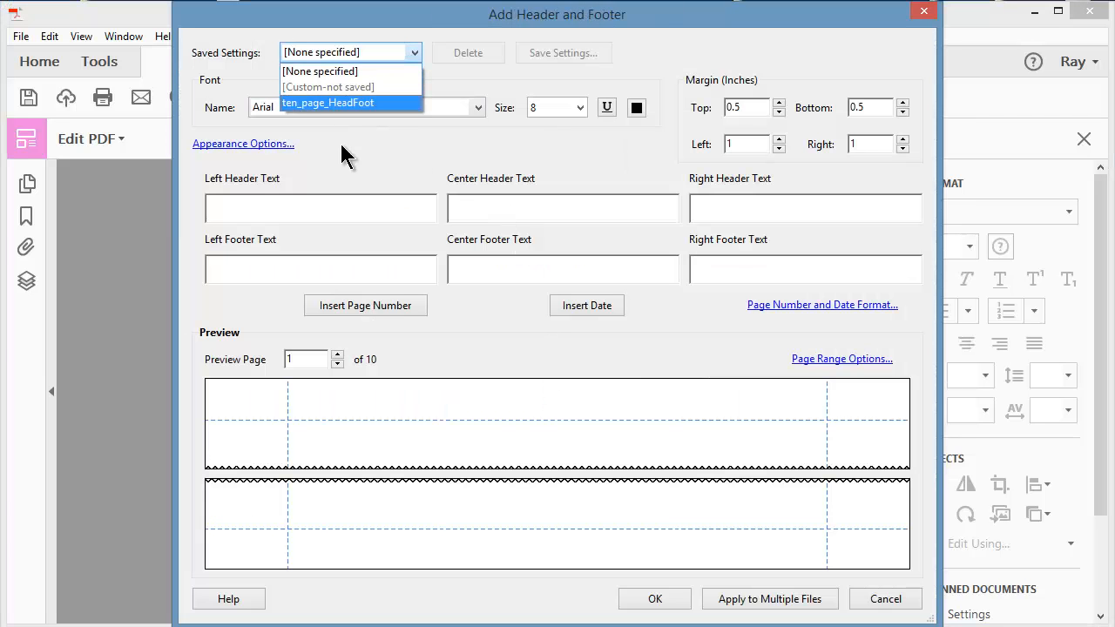
left_click(352, 101)
left_click(352, 102)
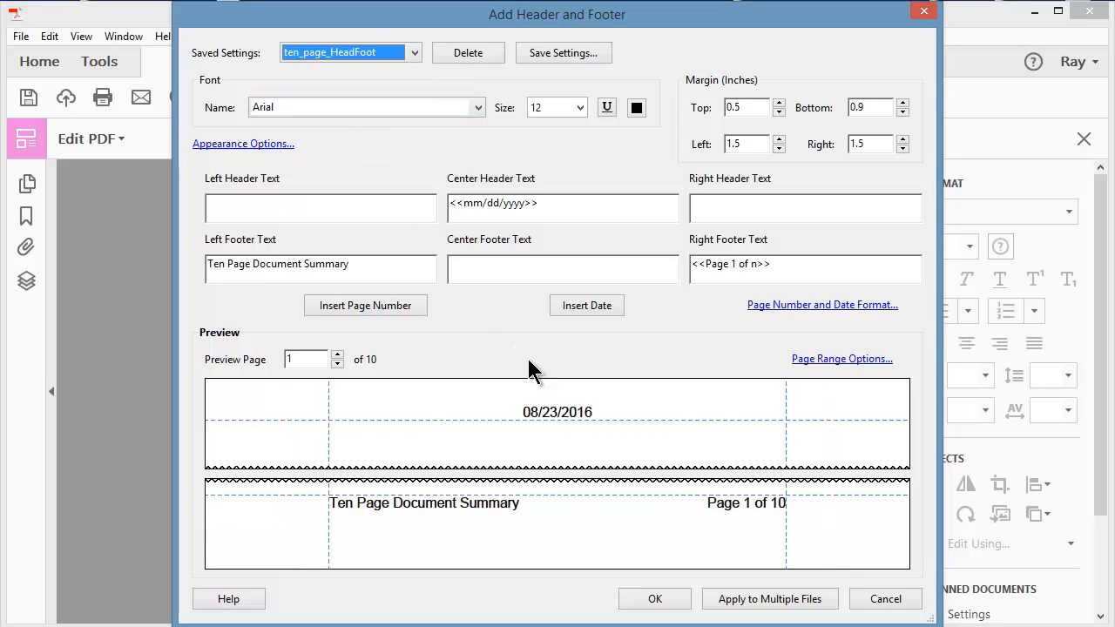
left_click(661, 599)
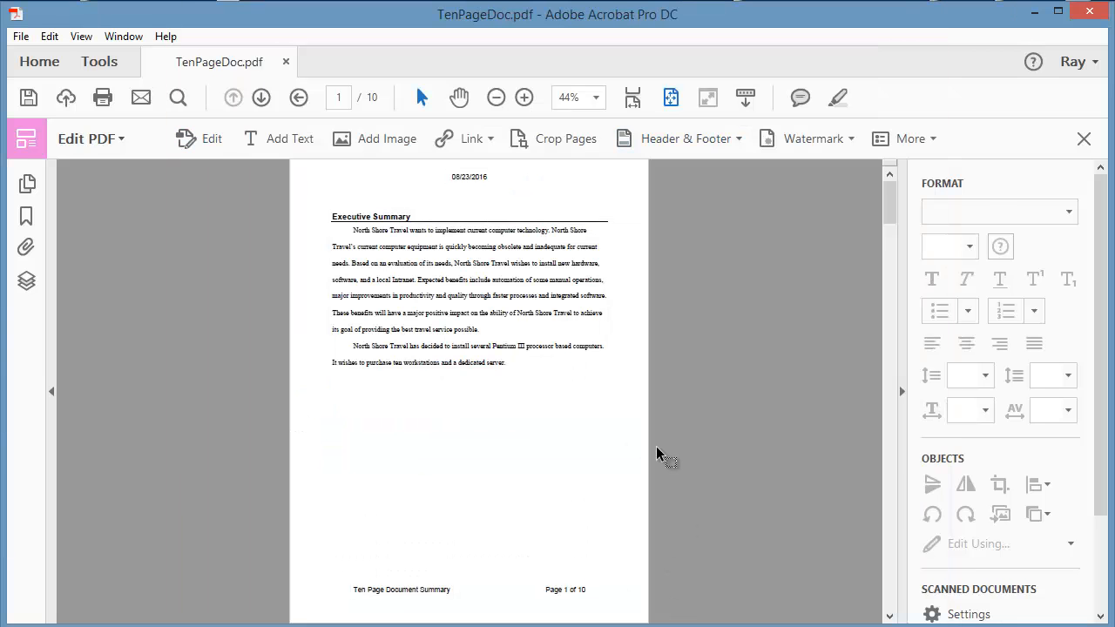